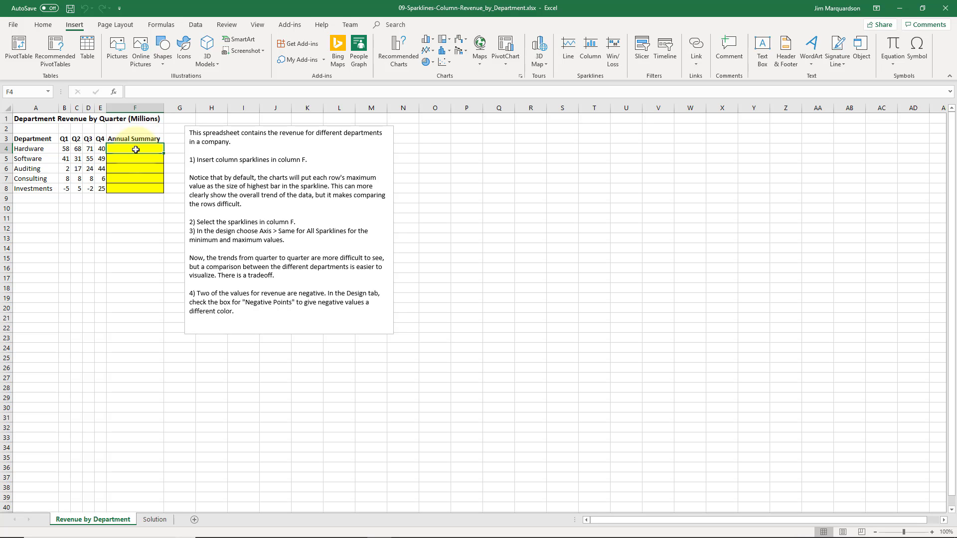
Review the quarterly revenue figures for each department in B4:E8 and the empty Annual Summary column
key("Left")
key("Left")
key("Left")
key("Left")
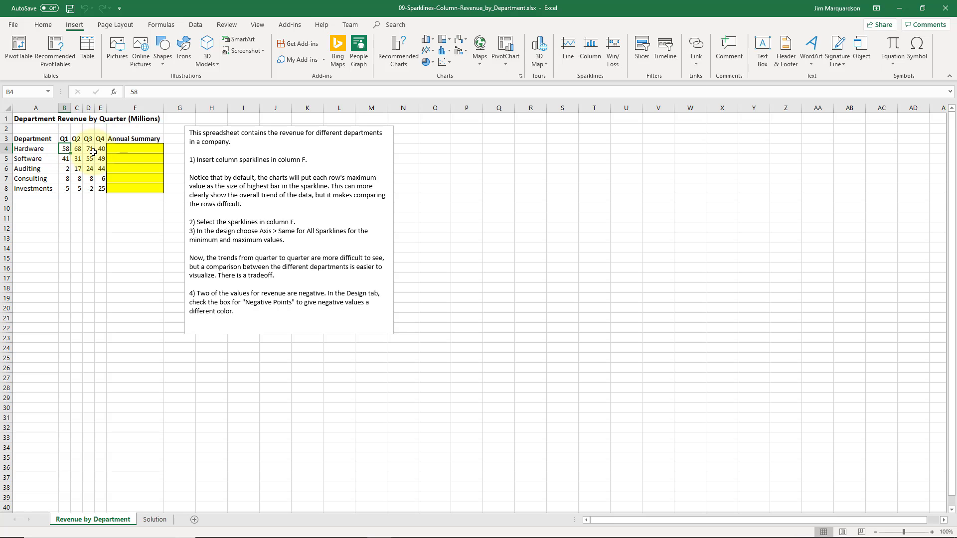
left_click(113, 150)
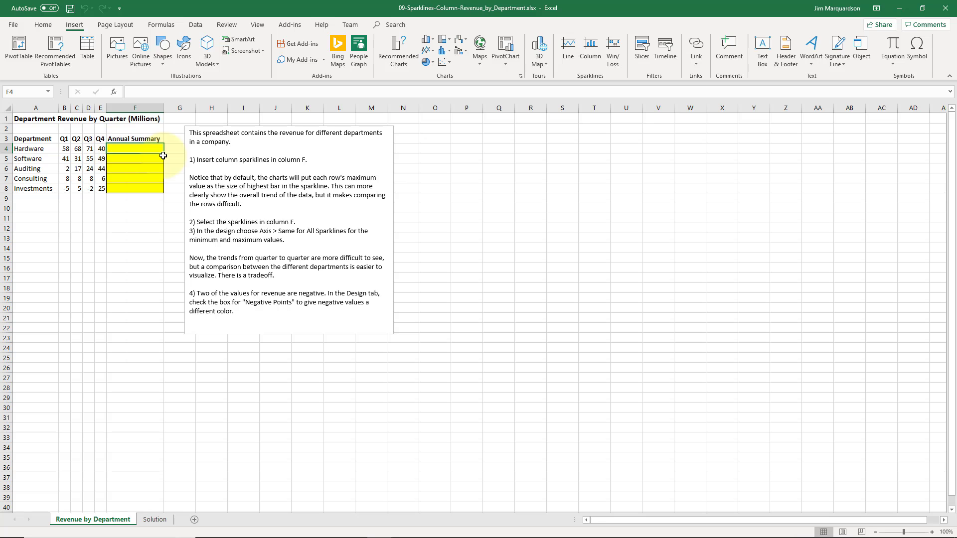
left_click(39, 149)
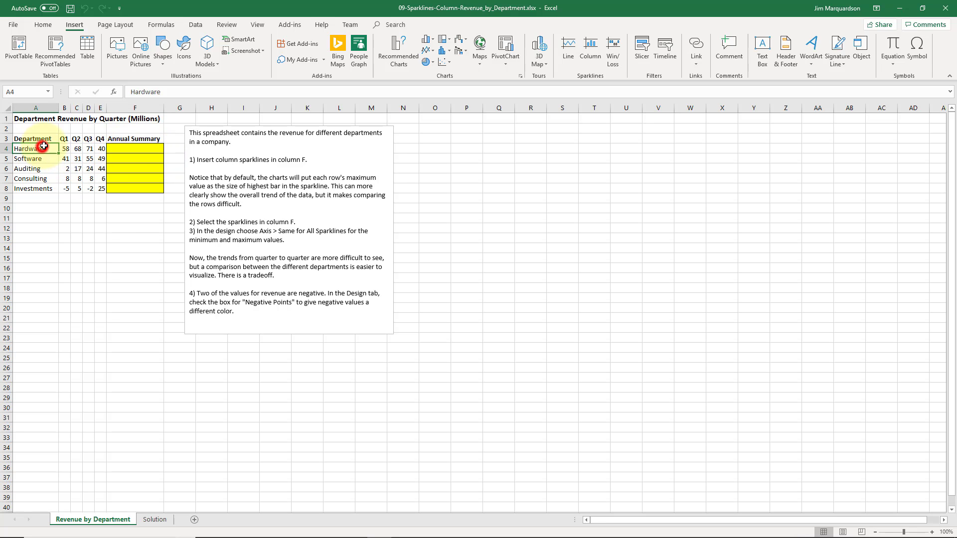
key("Up")
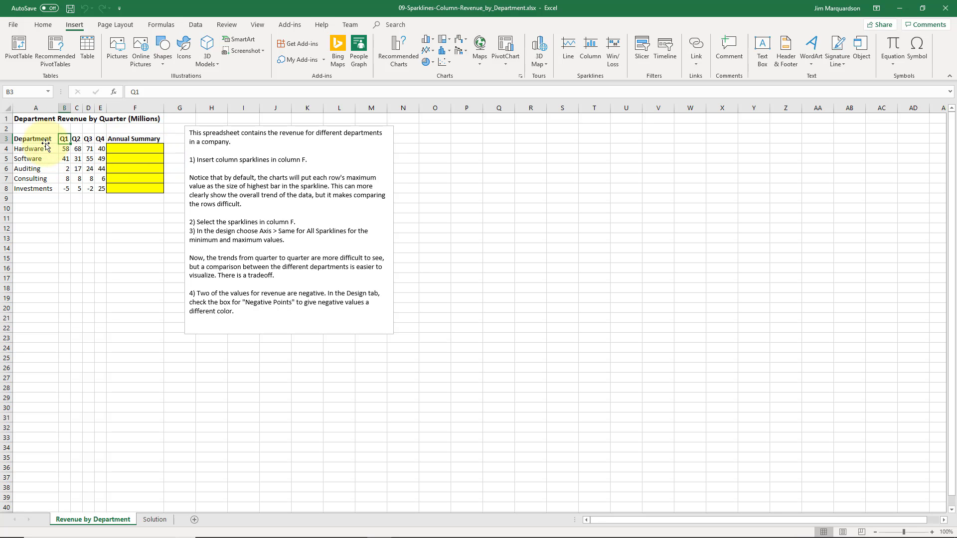
key("Left")
key("Right")
key("Down")
key("Down")
key("Down")
key("Down")
key("Up")
key("Up")
key("Up")
key("Down")
key("Down")
key("Down")
key("Down")
key("Up")
key("Down")
key("Right")
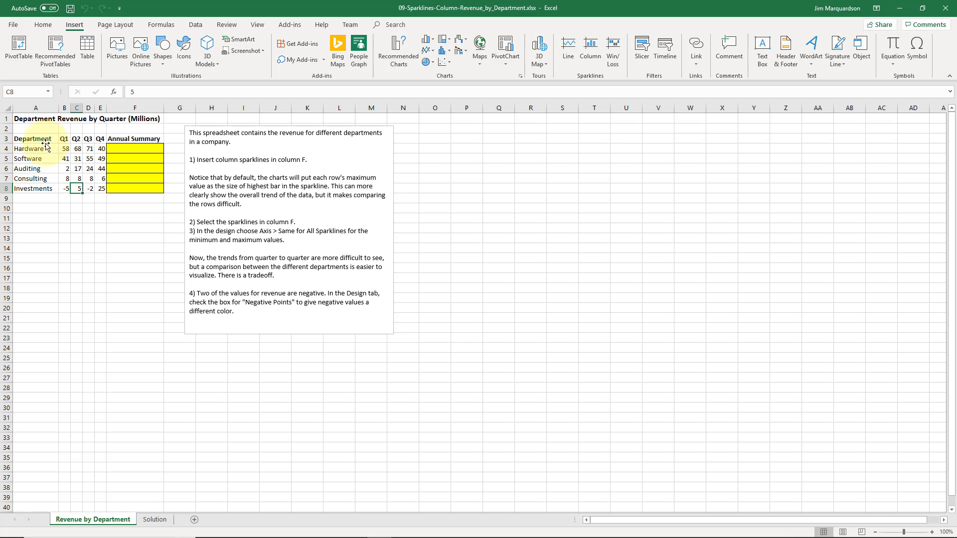
key("Left")
key("Right")
key("Right")
key("Right")
Insert a column sparkline in cell F4 based on the Hardware quarterly revenue in B4:E4
key("Up")
key("Up")
key("Up")
key("Up")
key("Right")
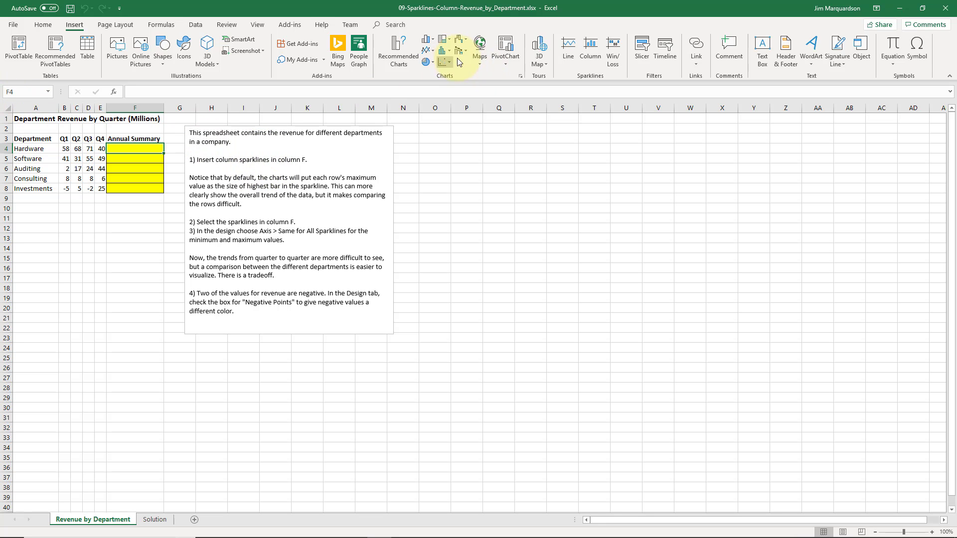
left_click(590, 50)
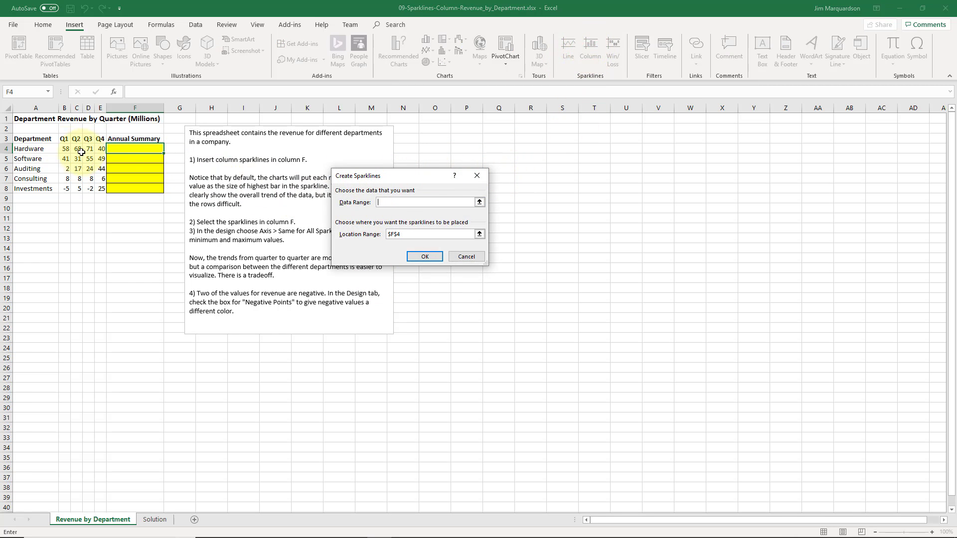
left_click_drag(67, 148, 100, 149)
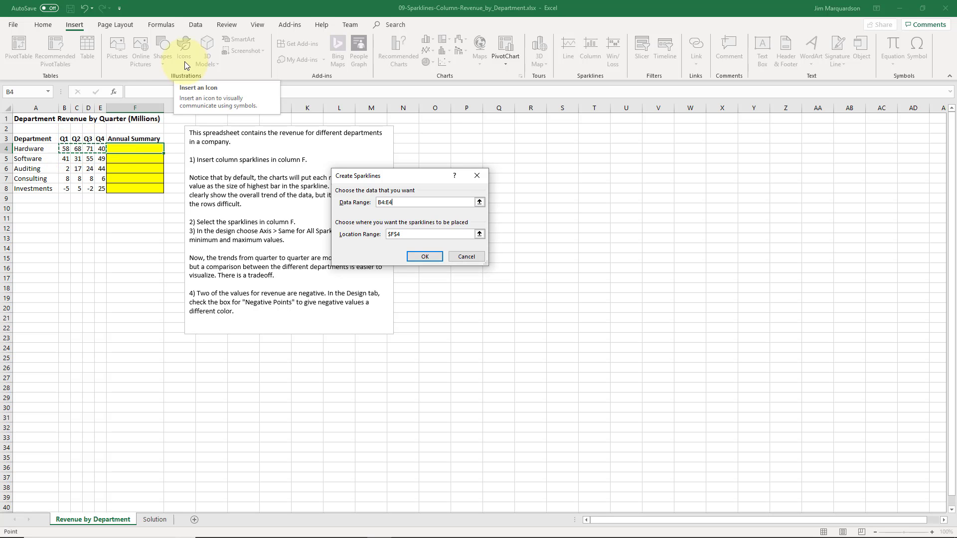
left_click(417, 259)
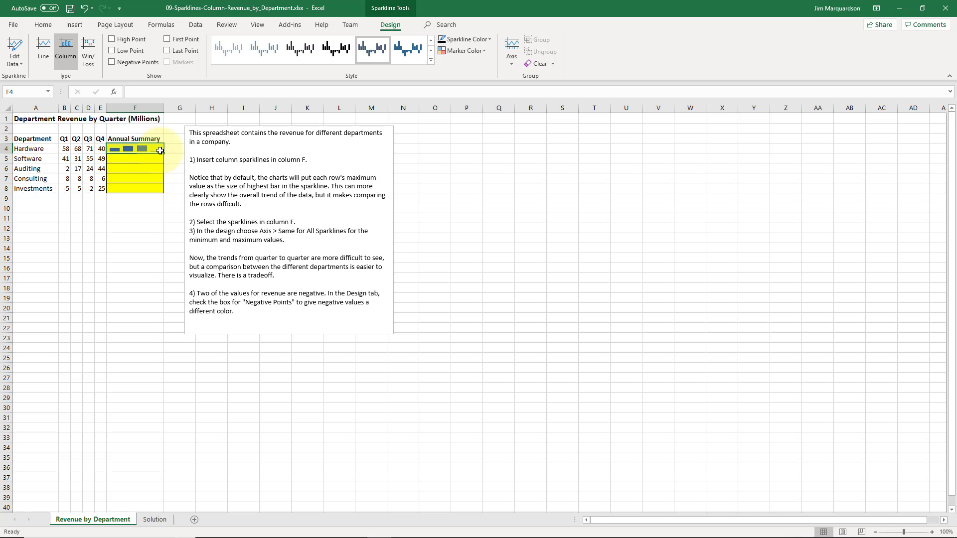
Fill the Hardware sparkline down through F8 for the remaining departments
left_click_drag(163, 153, 160, 196)
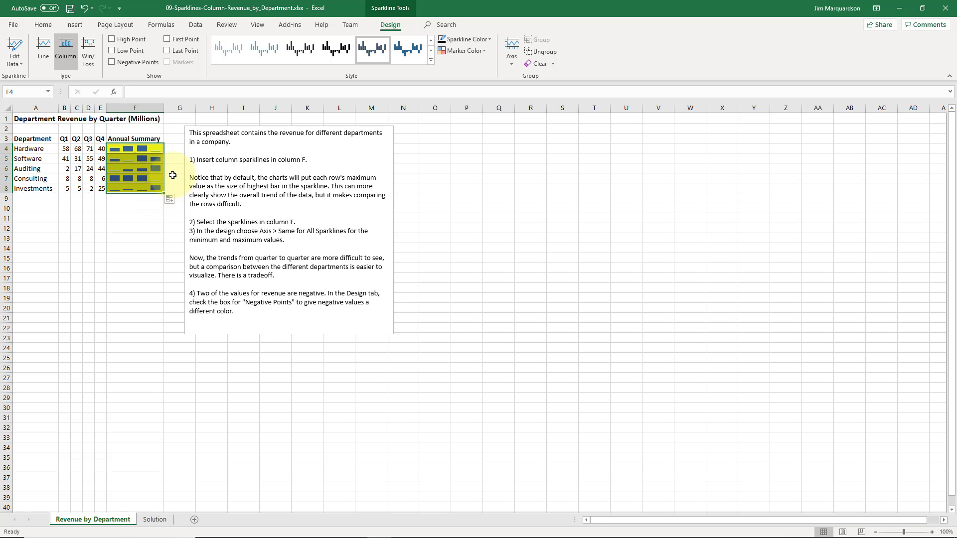
left_click(172, 177)
left_click(151, 188)
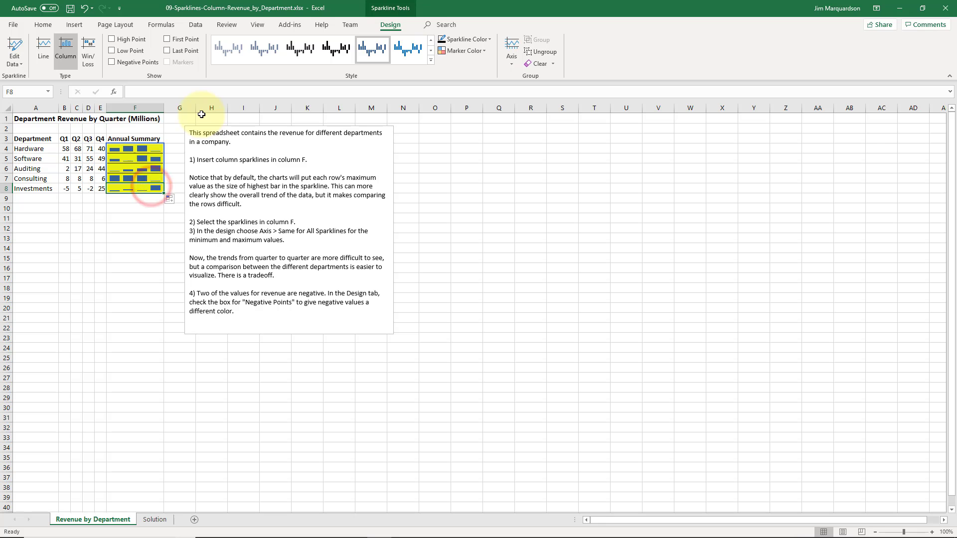
Examine each department's sparkline in column F against its quarterly revenue figures
key("Up")
key("Up")
key("Up")
key("Up")
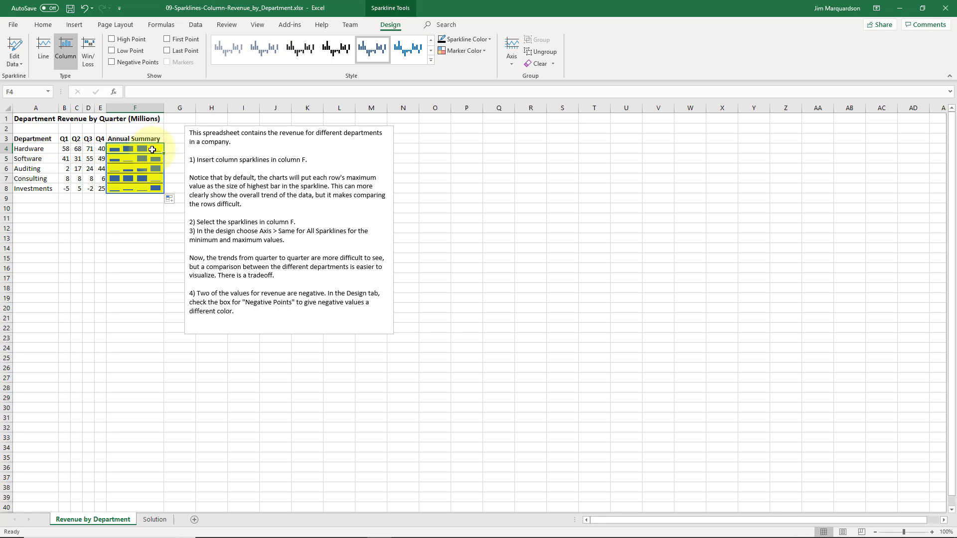
left_click(51, 159)
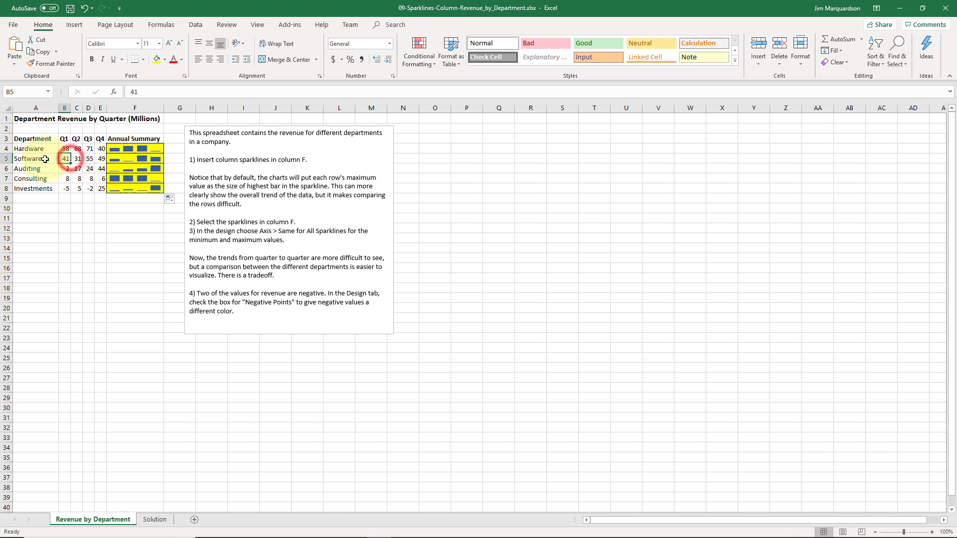
left_click(114, 158)
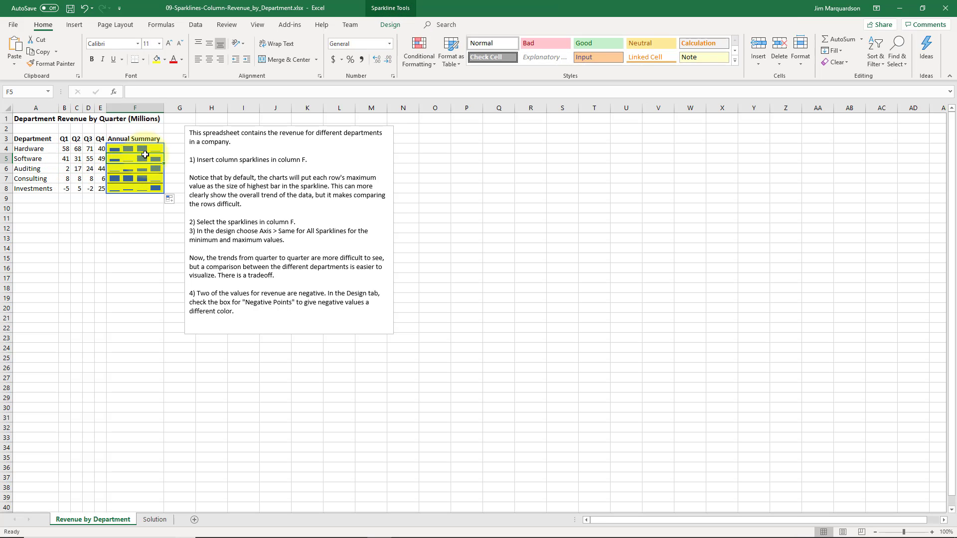
left_click(170, 149)
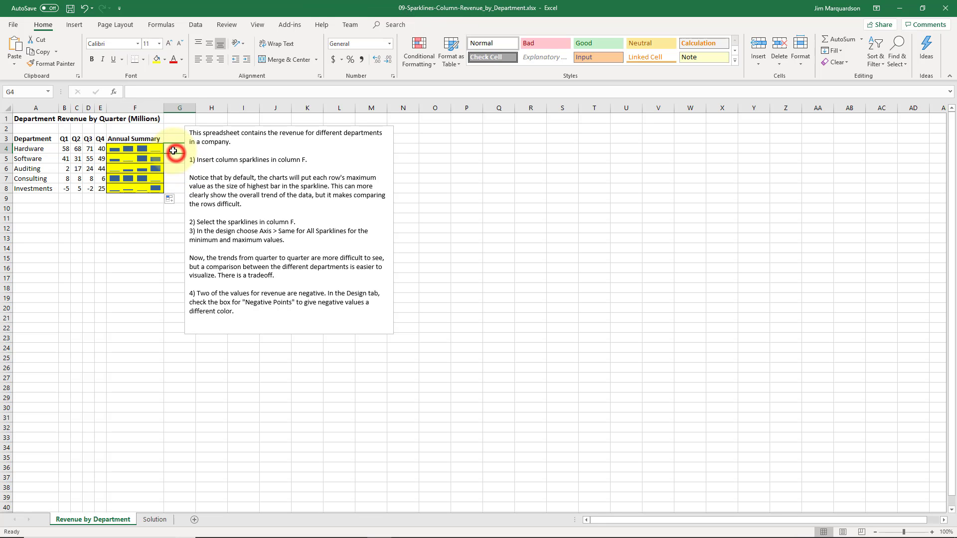
key("Down")
key("Down")
key("Down")
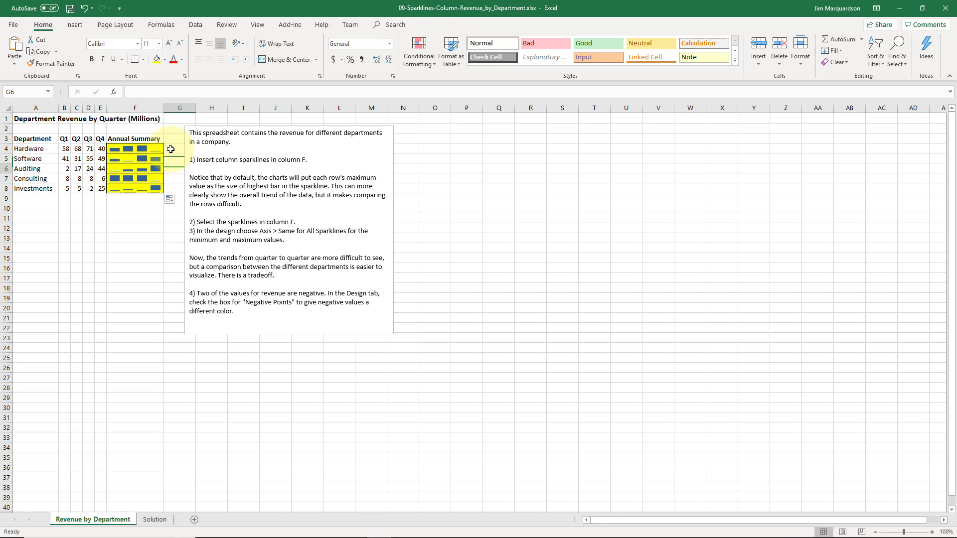
key("Left")
key("Left")
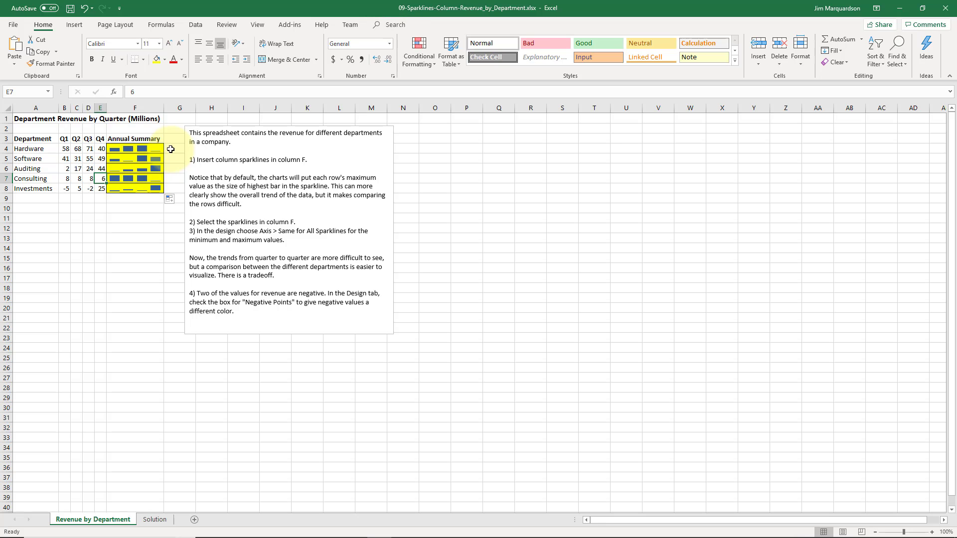
key("Left")
key("Down")
key("Right")
key("Right")
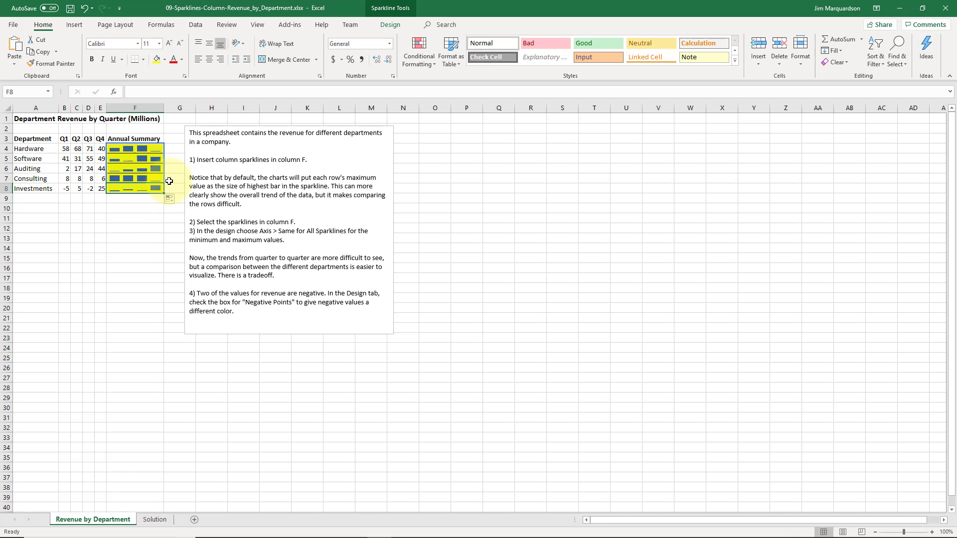
Compare the Q4 bars of the Hardware and Consulting sparklines with their values in E4 and E7
left_click(156, 149)
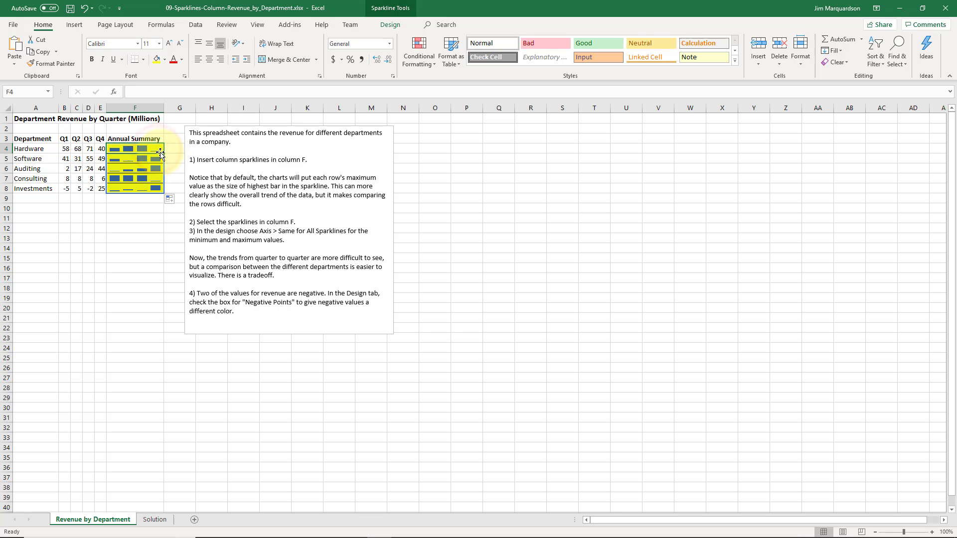
left_click(157, 179)
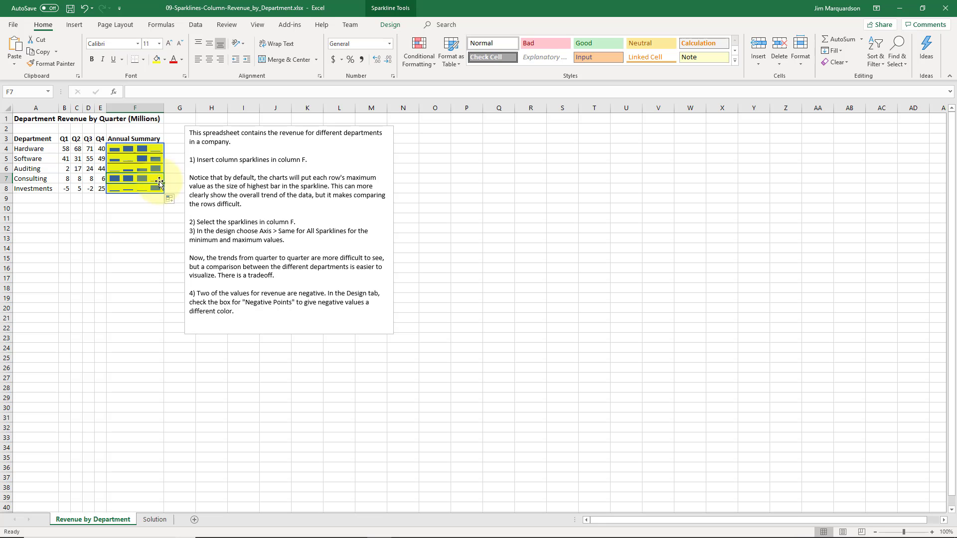
left_click(102, 149)
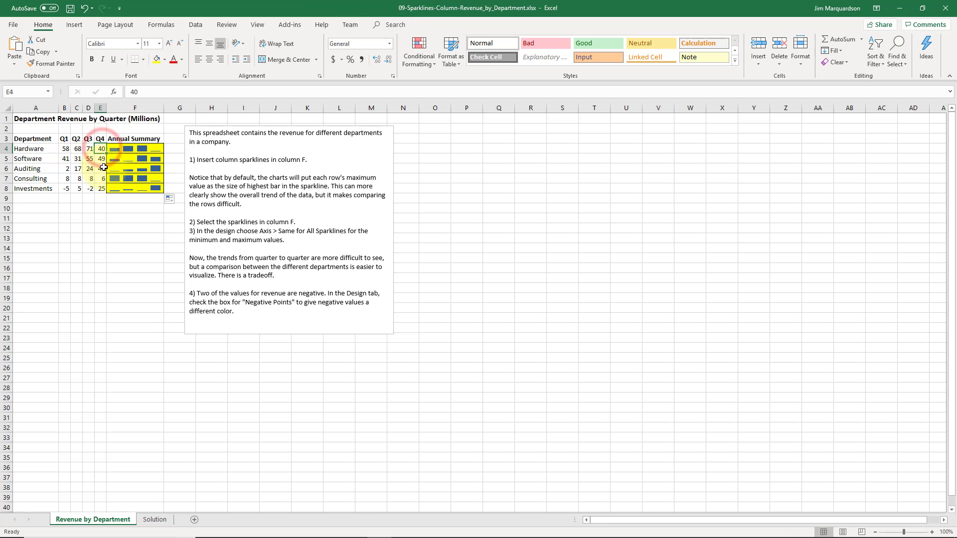
left_click(102, 178)
type("6")
key("ctrl+Return")
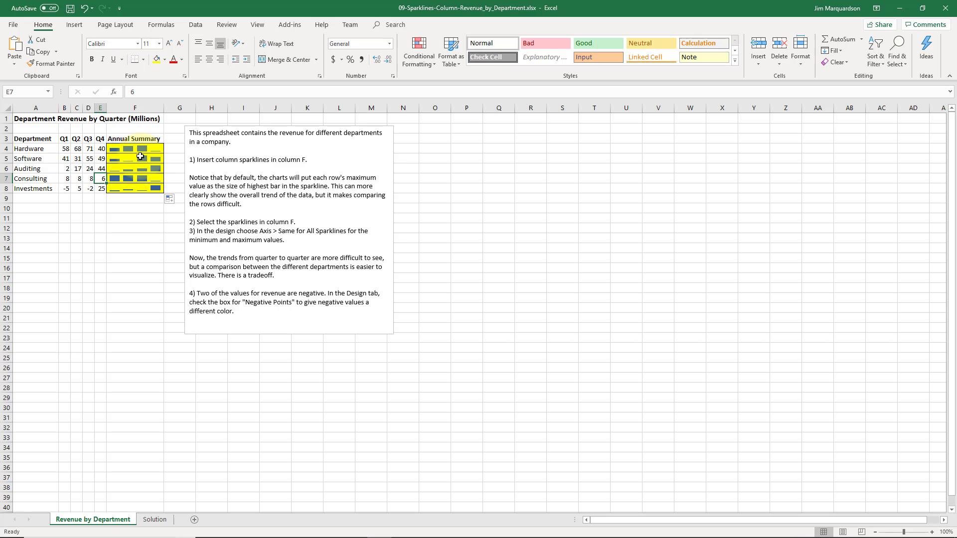
Set both the vertical axis minimum and maximum of the sparklines in F4:F8 to Same for All Sparklines
left_click_drag(149, 149, 150, 188)
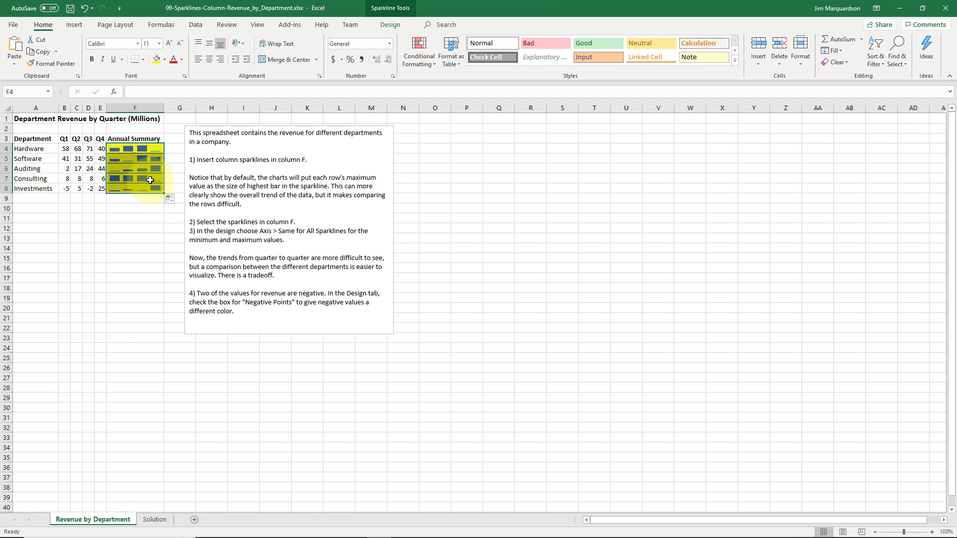
left_click(76, 26)
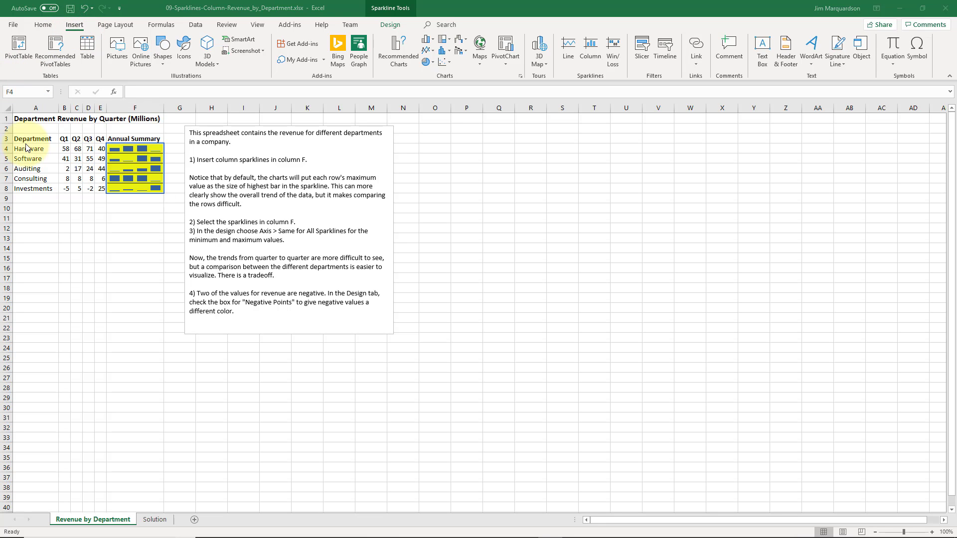
left_click(391, 26)
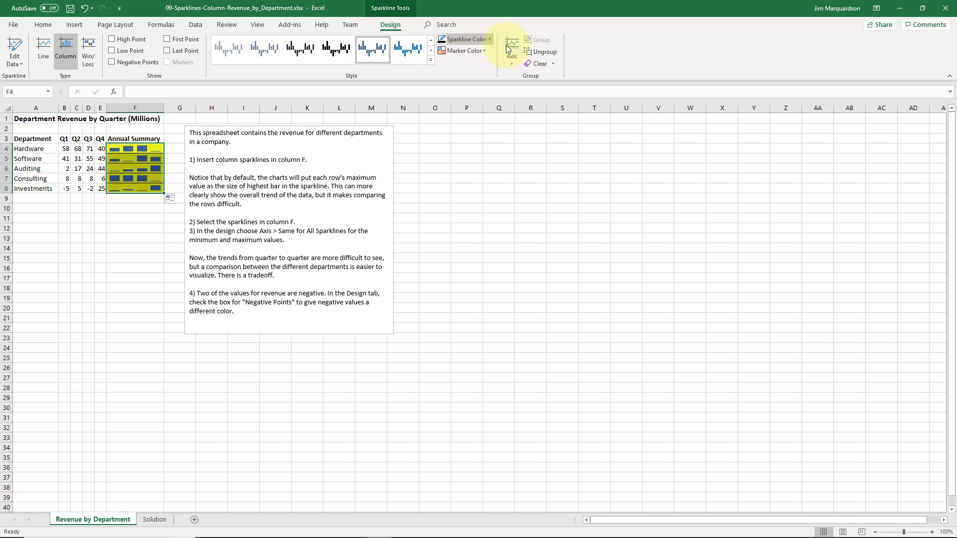
left_click(511, 61)
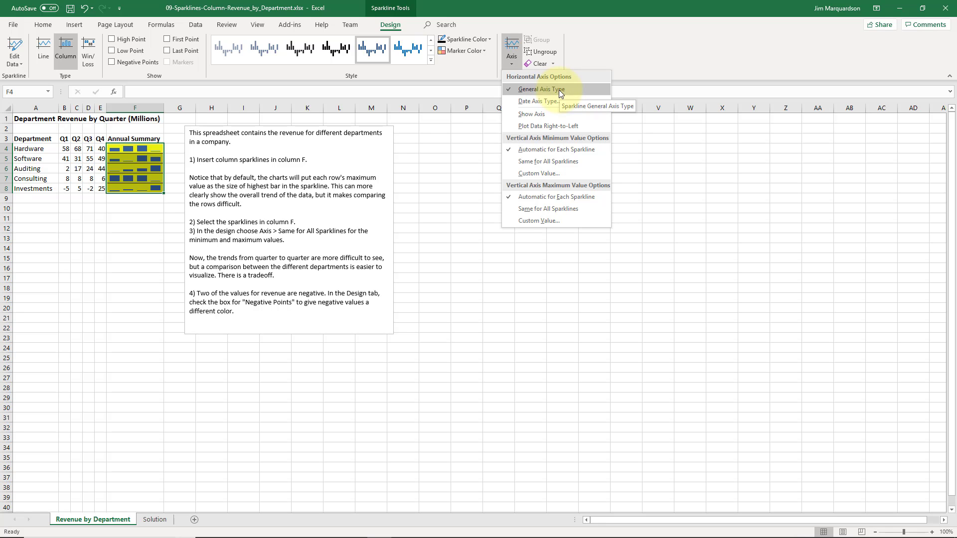
left_click(570, 161)
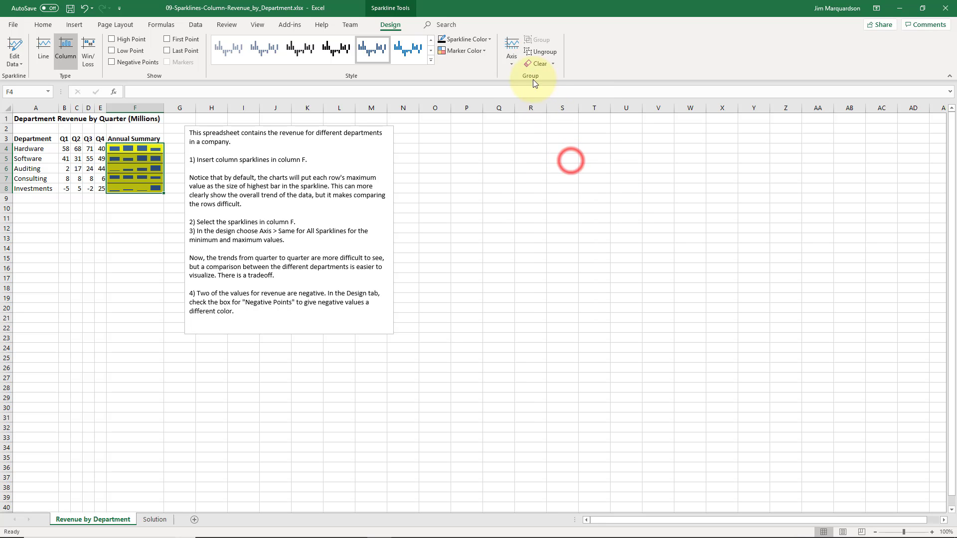
left_click(514, 62)
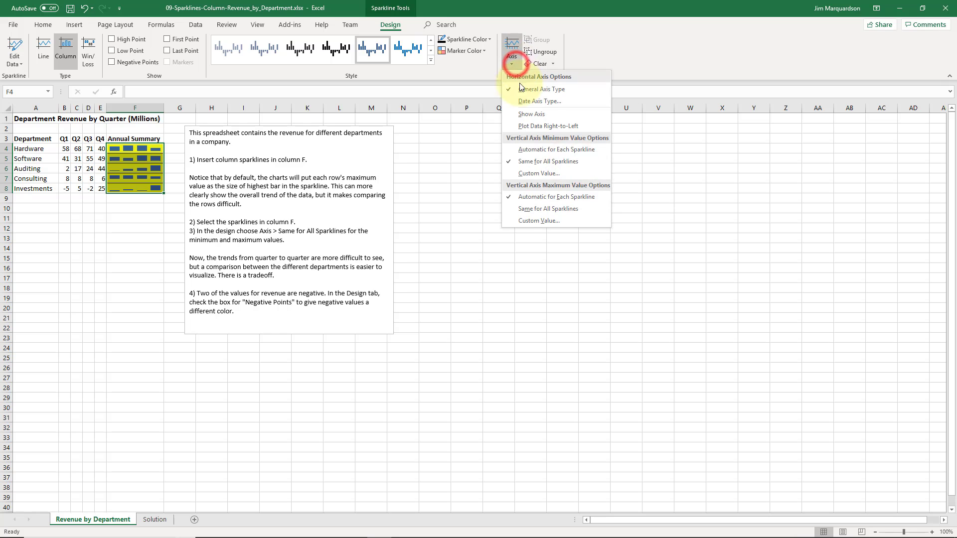
left_click(564, 209)
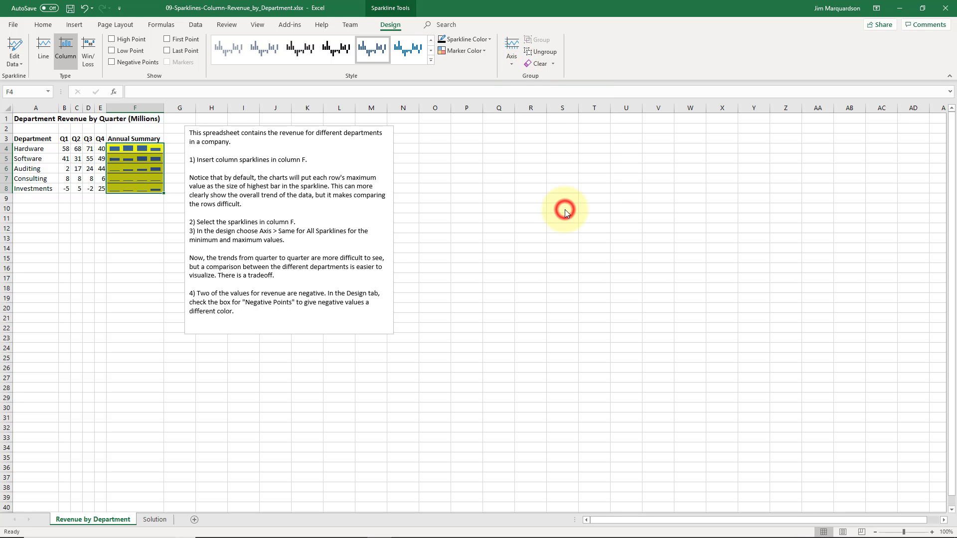
left_click(507, 225)
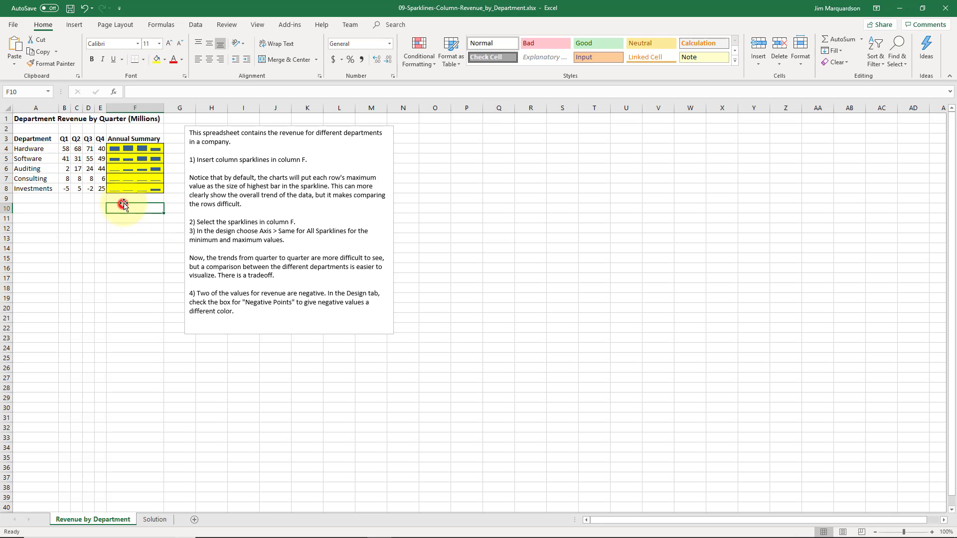
Turn on Negative Points for the sparklines in F4:F8 to give negative values a different color
left_click_drag(122, 188, 142, 173)
left_click(147, 205)
left_click(124, 192)
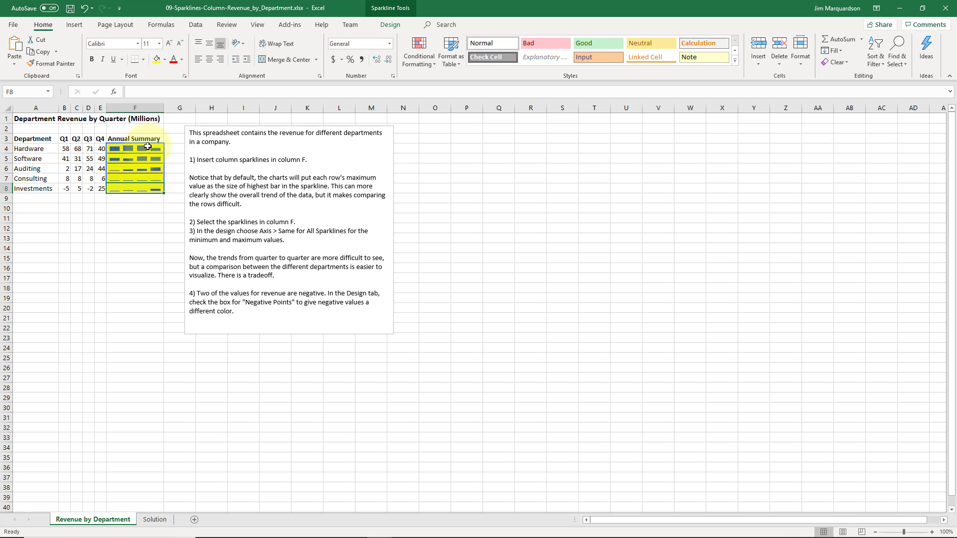
mouse_move(144, 147)
left_mouse_down()
mouse_move(145, 186)
mouse_move(158, 189)
left_mouse_up()
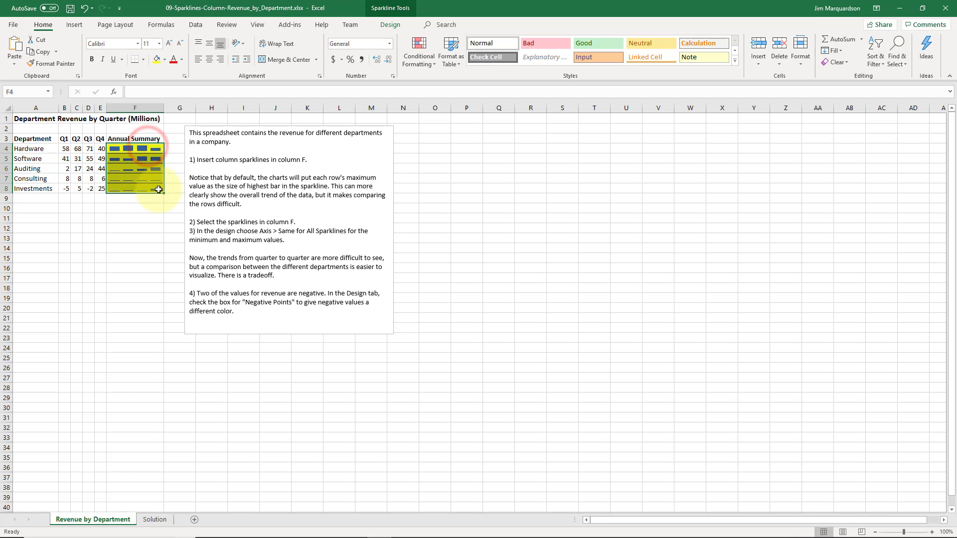
left_click(391, 26)
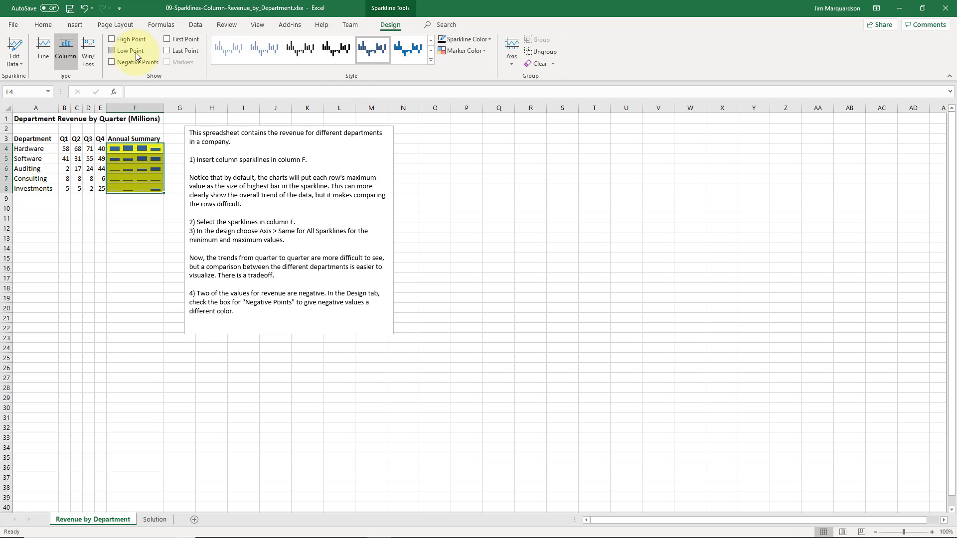
left_click(113, 62)
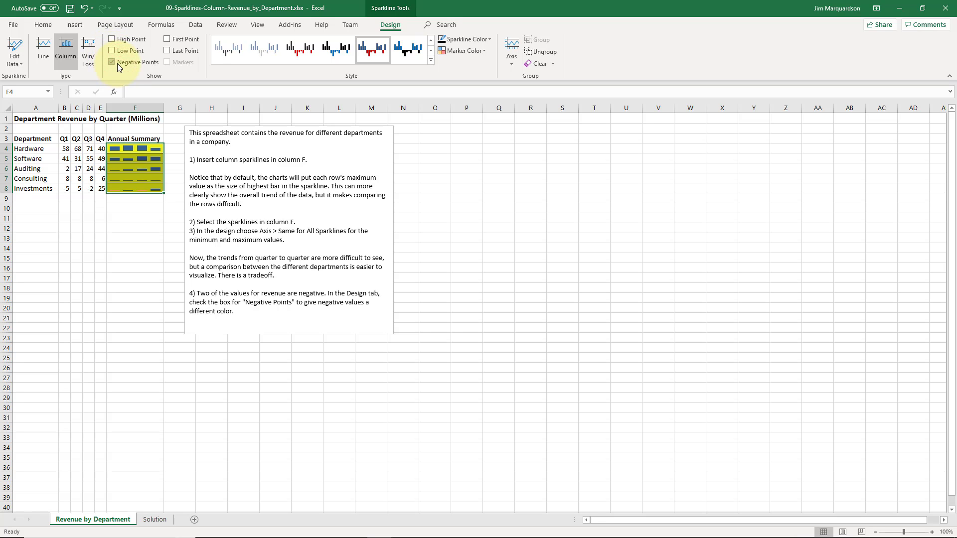
left_click(119, 199)
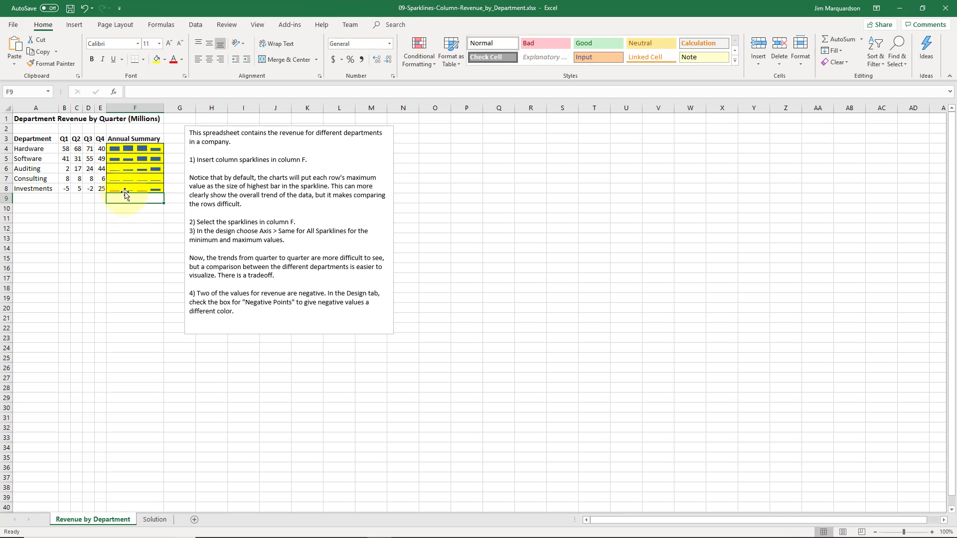
Compare the department sparklines in F4:F8 on their shared scale, checking the Consulting bars against the quarterly values in B7:E7
left_click(142, 186)
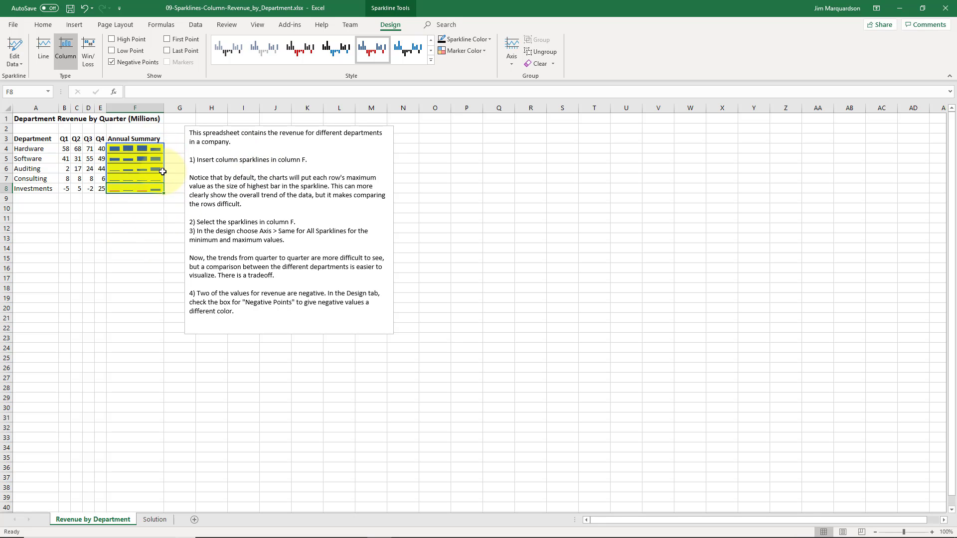
left_click(154, 149)
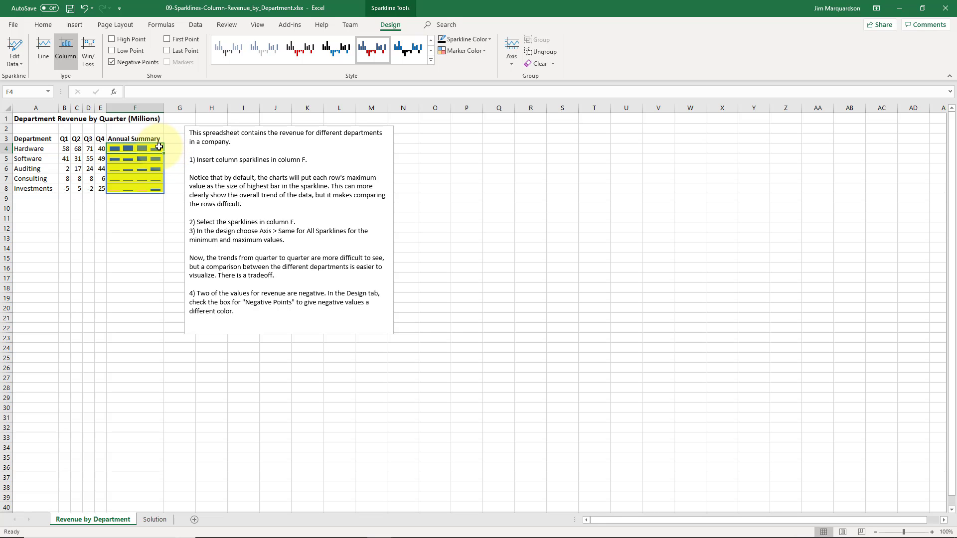
left_click(159, 181)
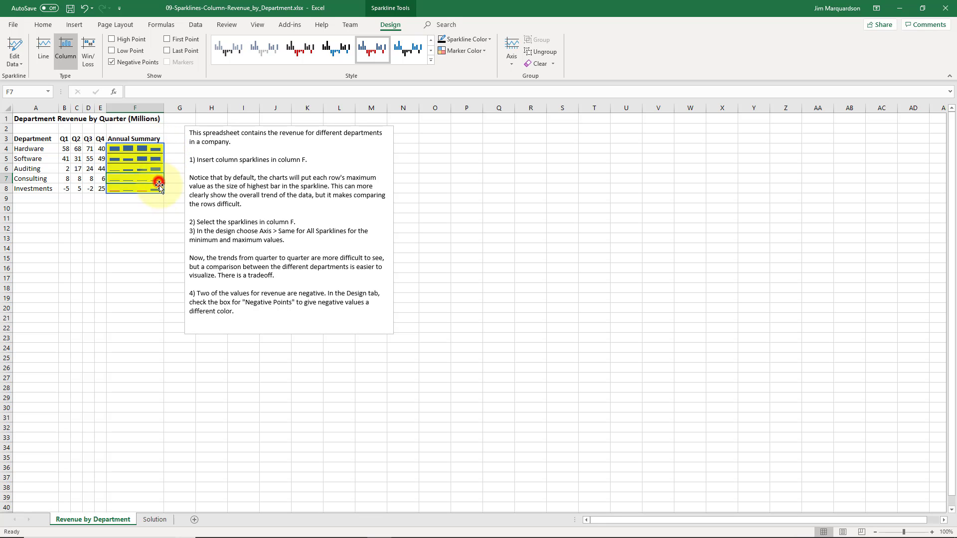
left_click(101, 178)
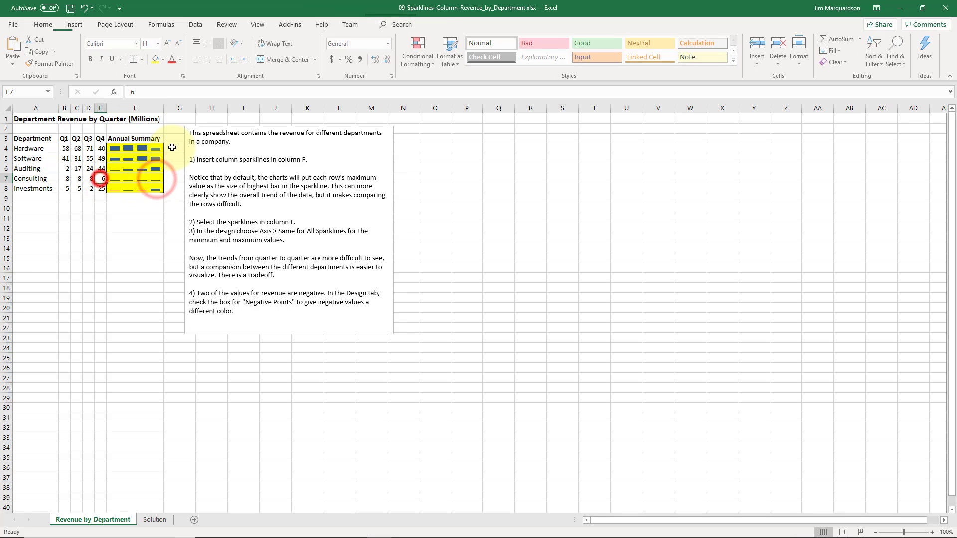
key("Left")
key("Left")
key("Left")
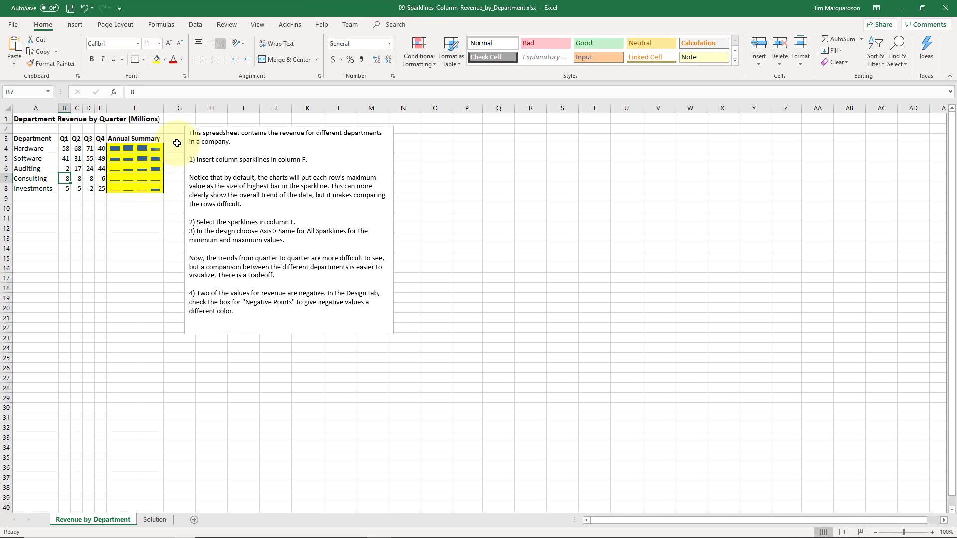
key("Right")
key("Right")
key("Right")
key("Right")
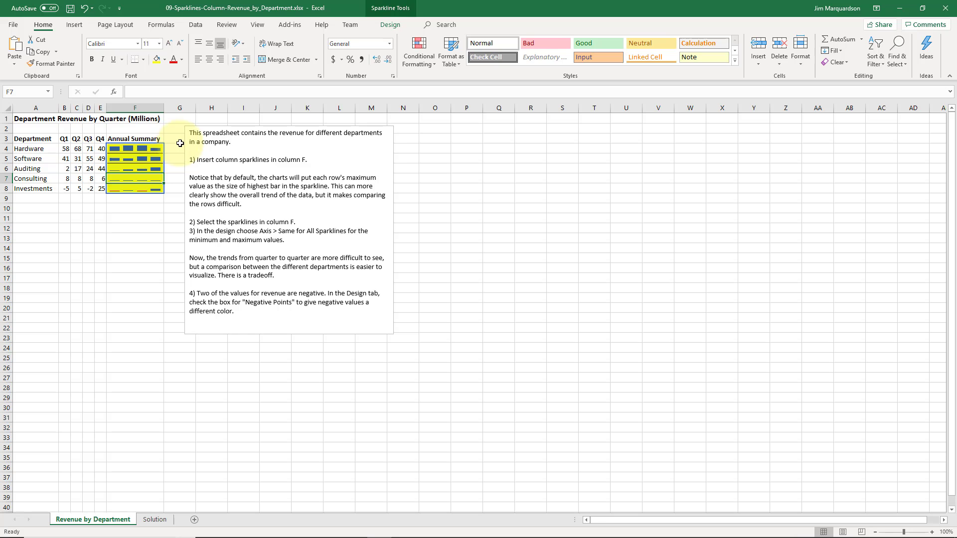
Review the vertical axis minimum and maximum options applied to the sparklines in column F
left_click(392, 25)
left_click(511, 52)
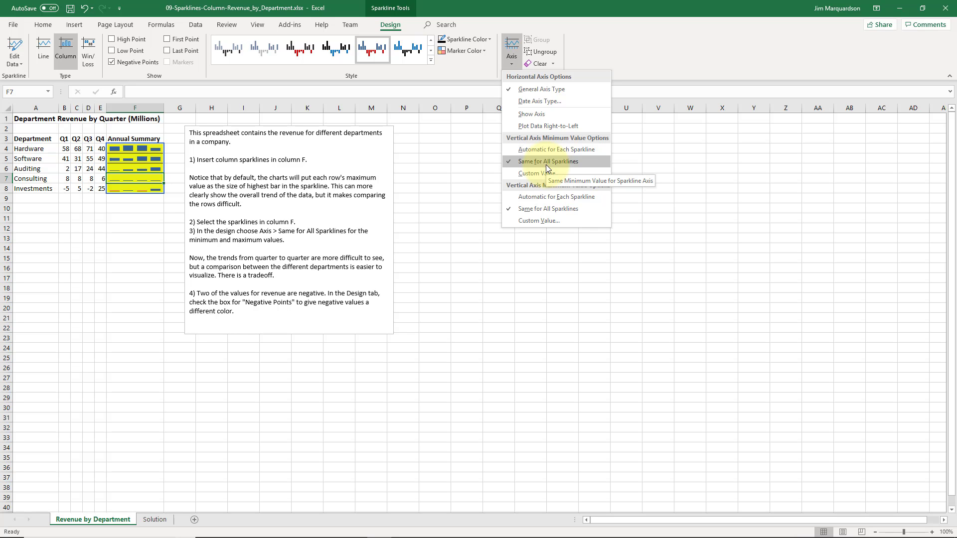
left_click(174, 169)
left_click(178, 167)
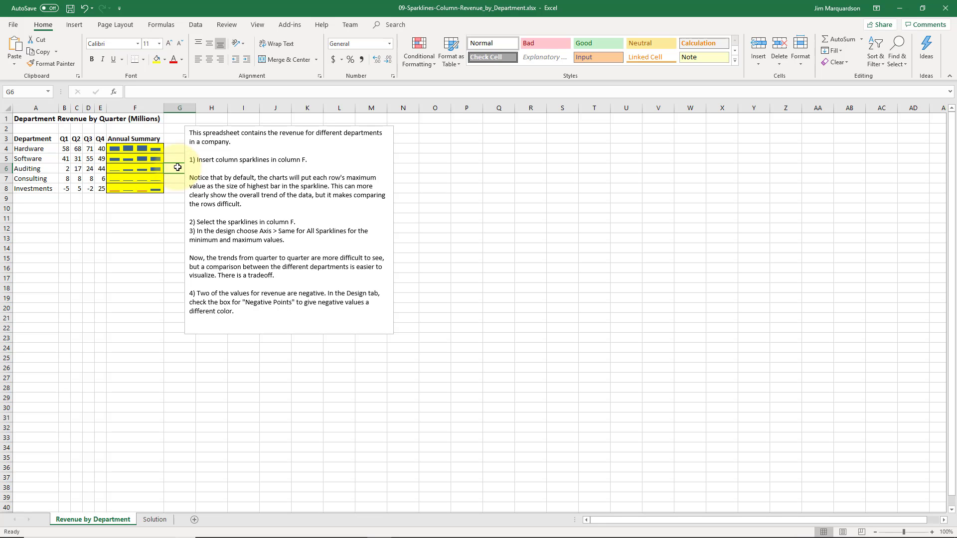
left_click(31, 121)
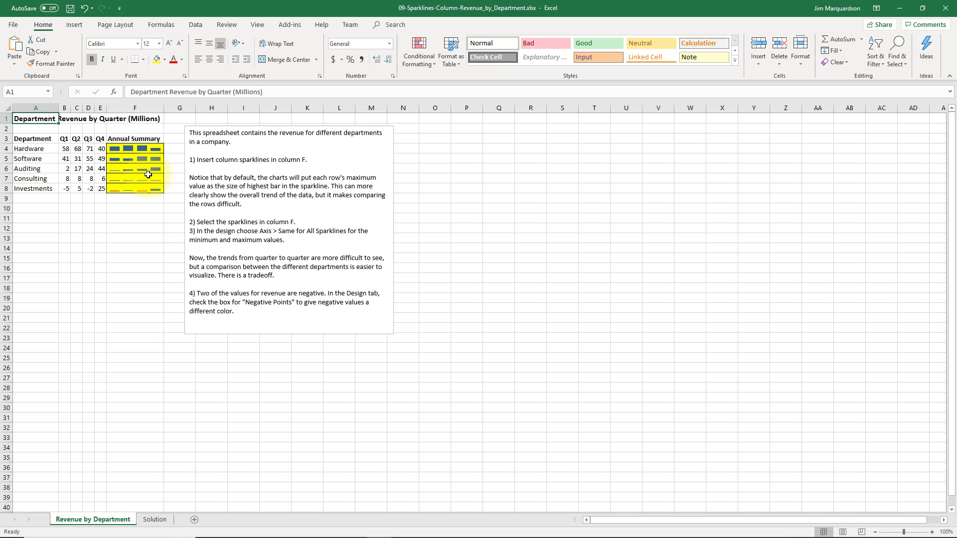
left_click(130, 192)
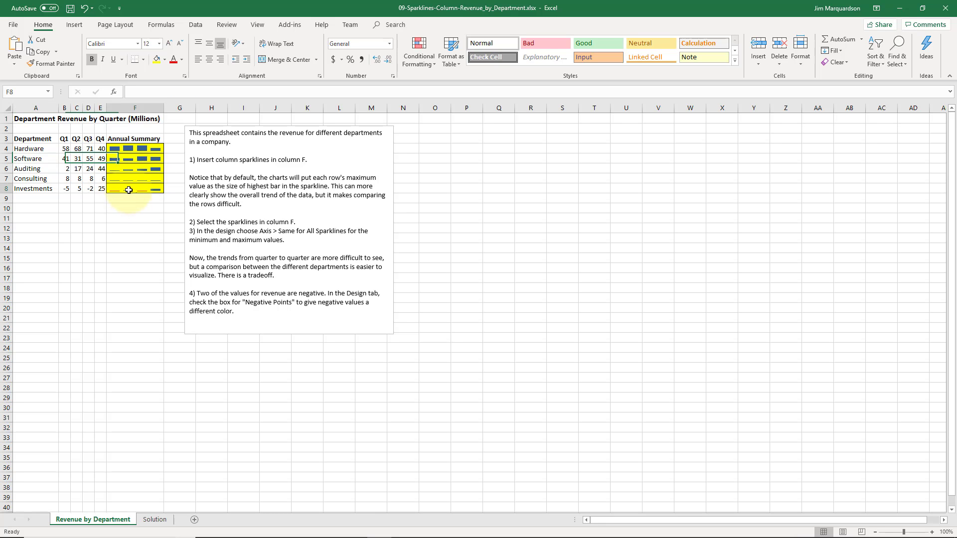
left_click(131, 155)
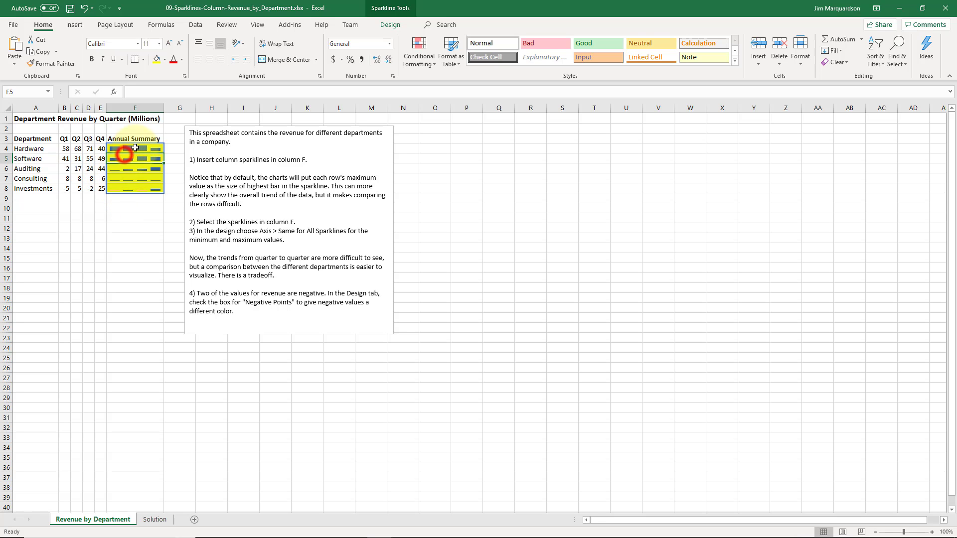